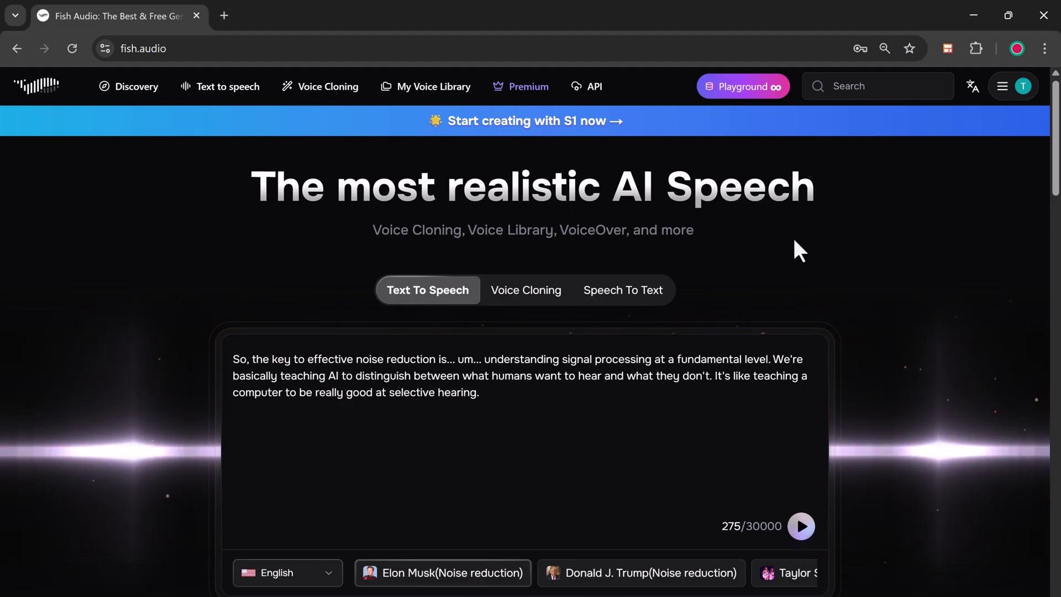
Scroll through the homepage and place the caret in the text-to-speech sample text
scroll(796, 247, down, 6)
scroll(802, 264, down, 7)
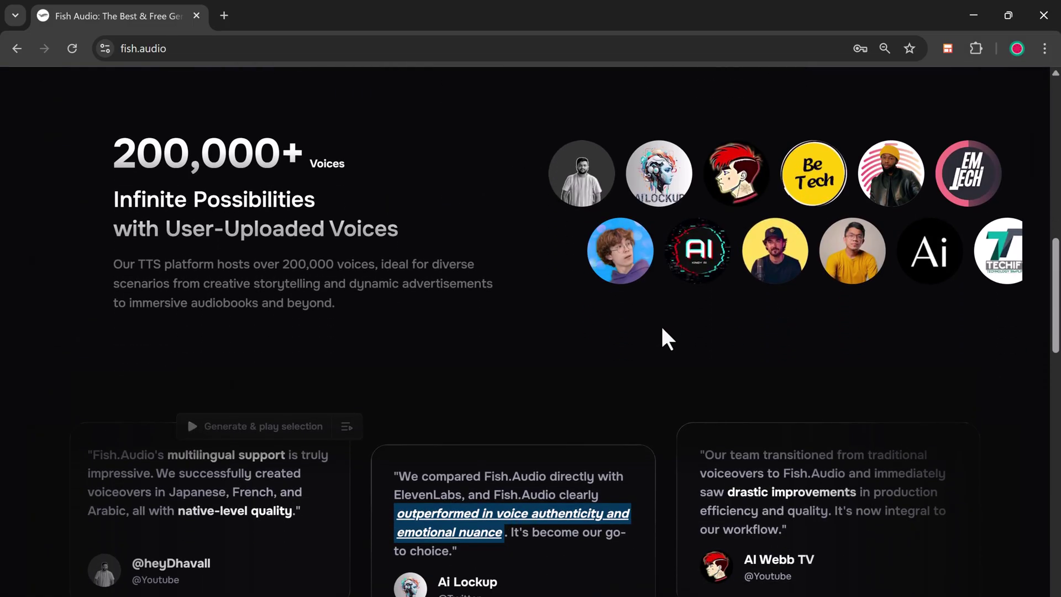
scroll(661, 326, down, 8)
scroll(661, 324, down, 10)
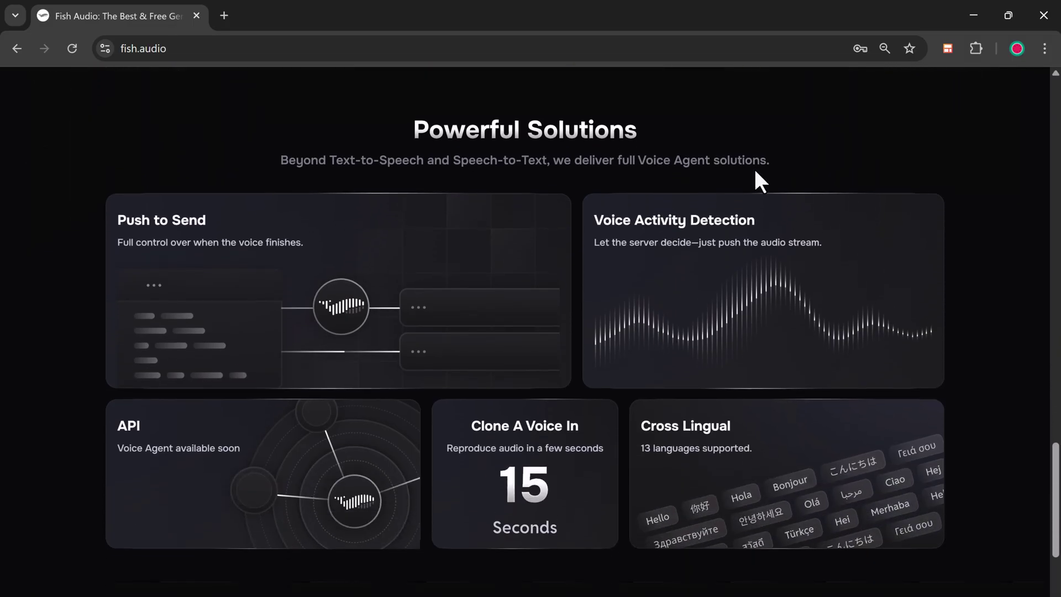
scroll(823, 348, down, 5)
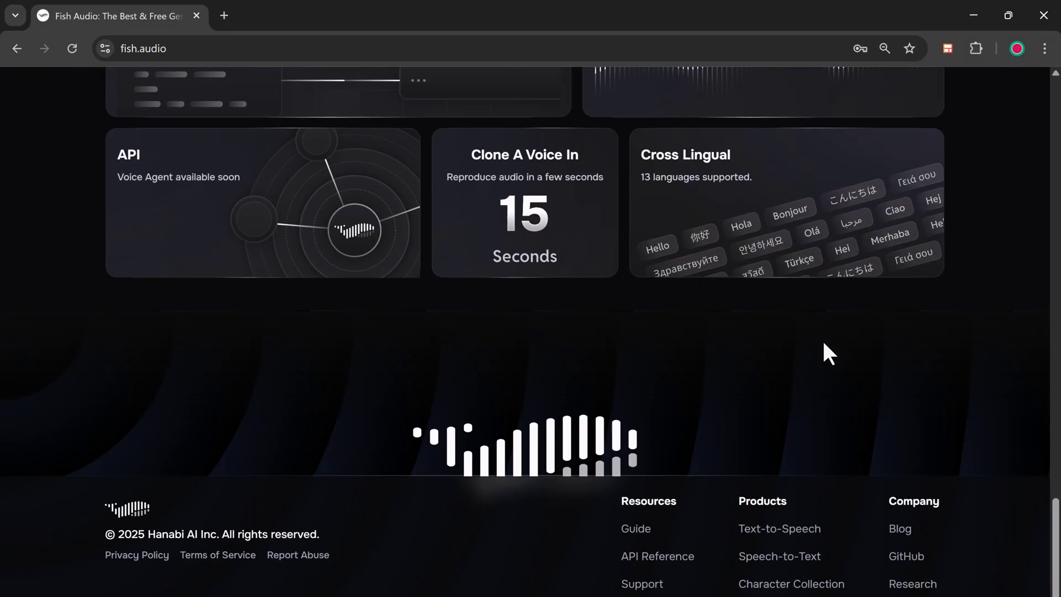
scroll(824, 348, up, 14)
scroll(823, 341, up, 15)
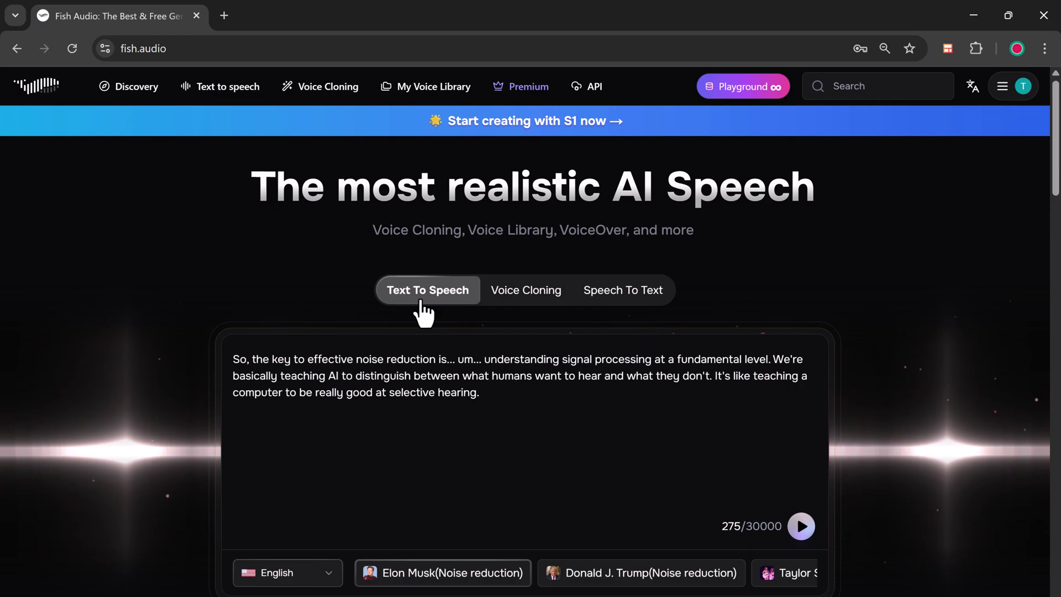
click(455, 398)
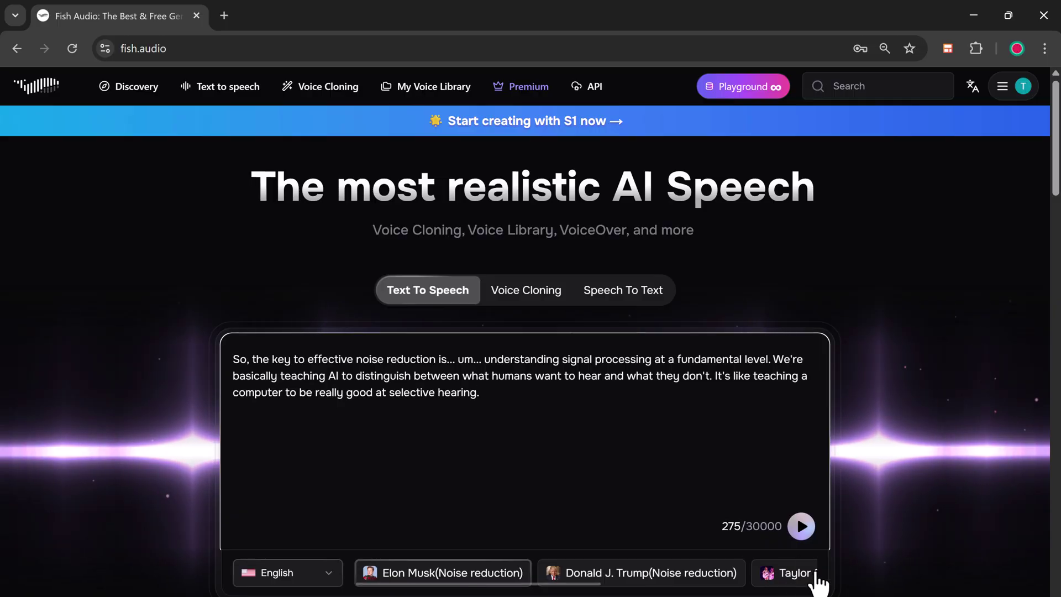
Preview the Voice Cloning and Speech To Text demos, then return to the text-to-speech sample
scroll(551, 575, right, 5)
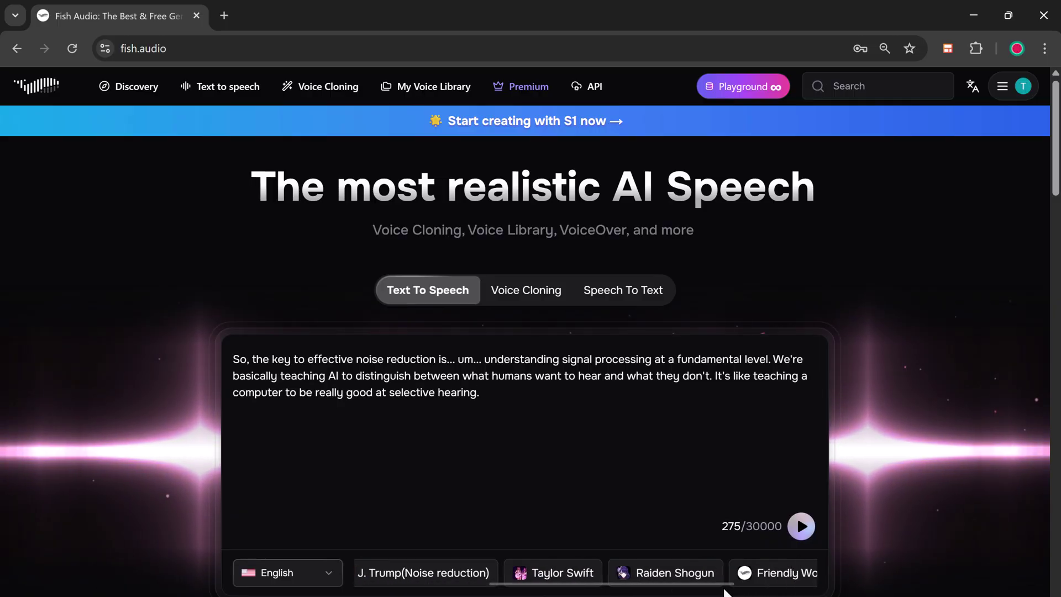
click(537, 299)
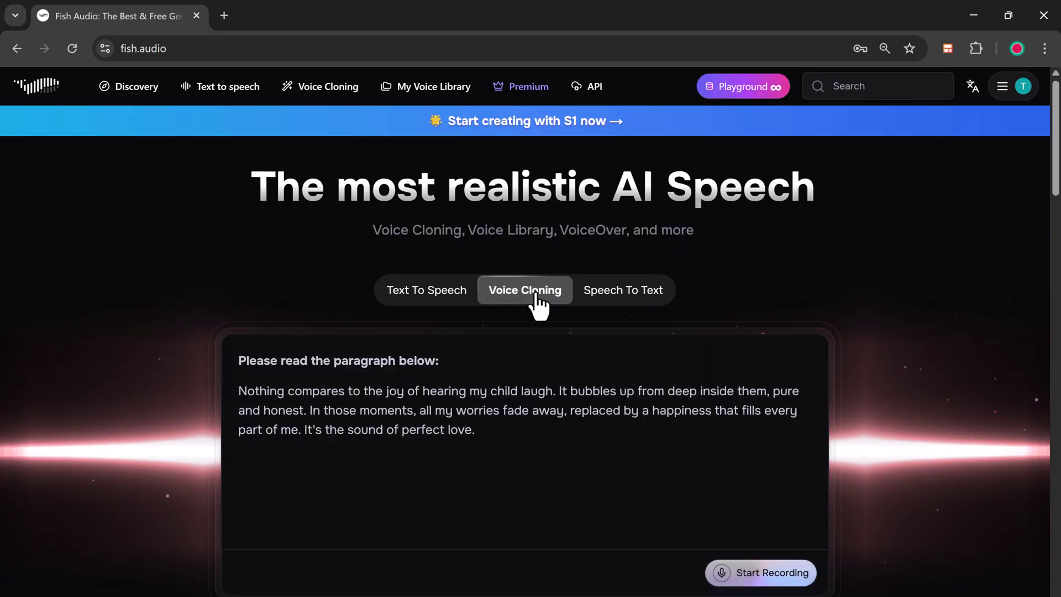
click(615, 307)
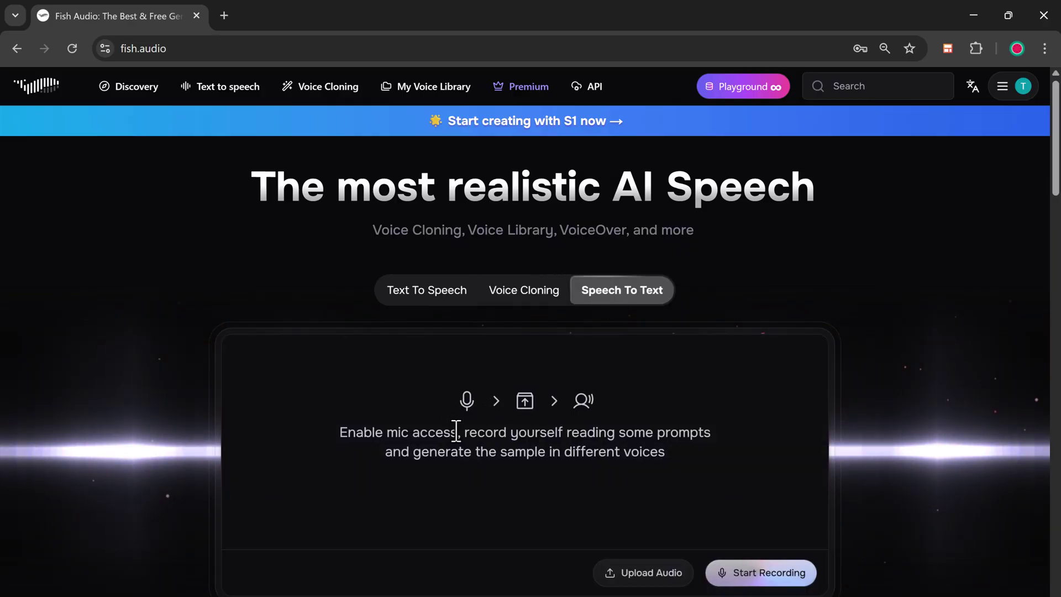
click(420, 297)
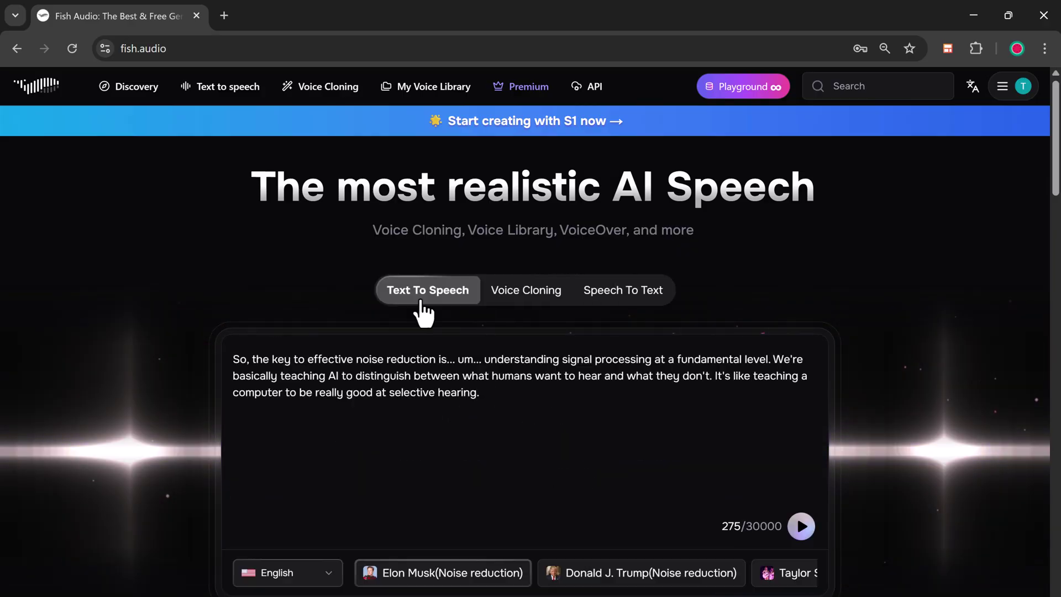
click(454, 403)
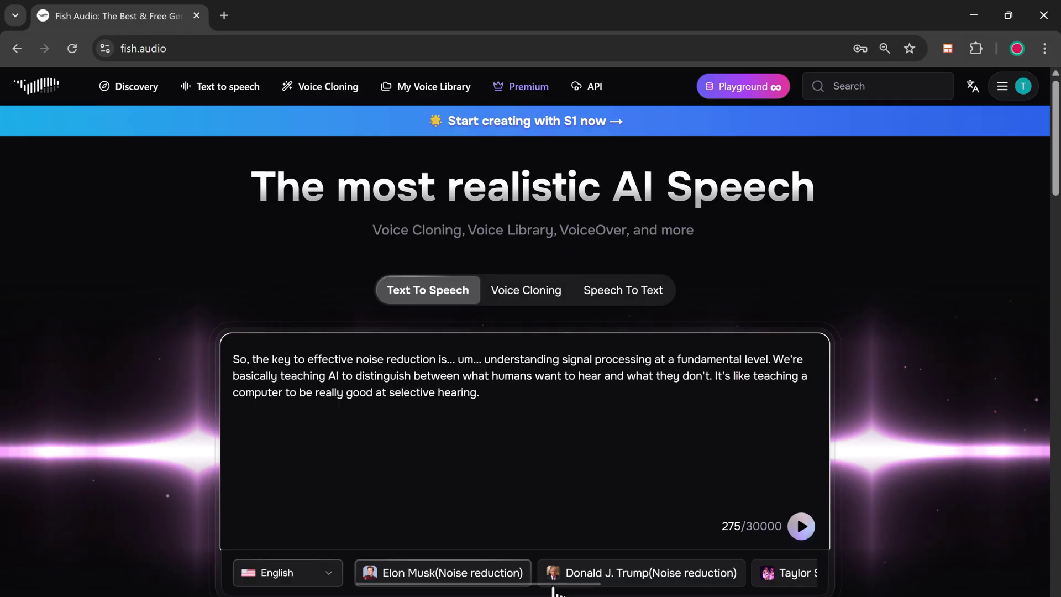
drag(557, 587, 740, 589)
Show the Voice Cloning demo again, then settle on the Speech To Text demo
click(536, 293)
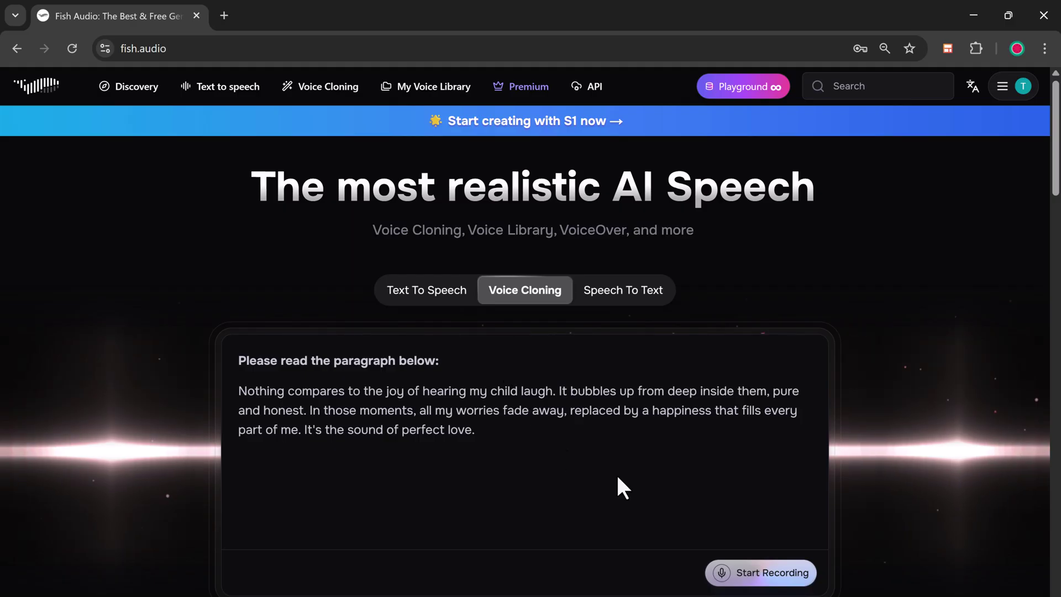
click(613, 298)
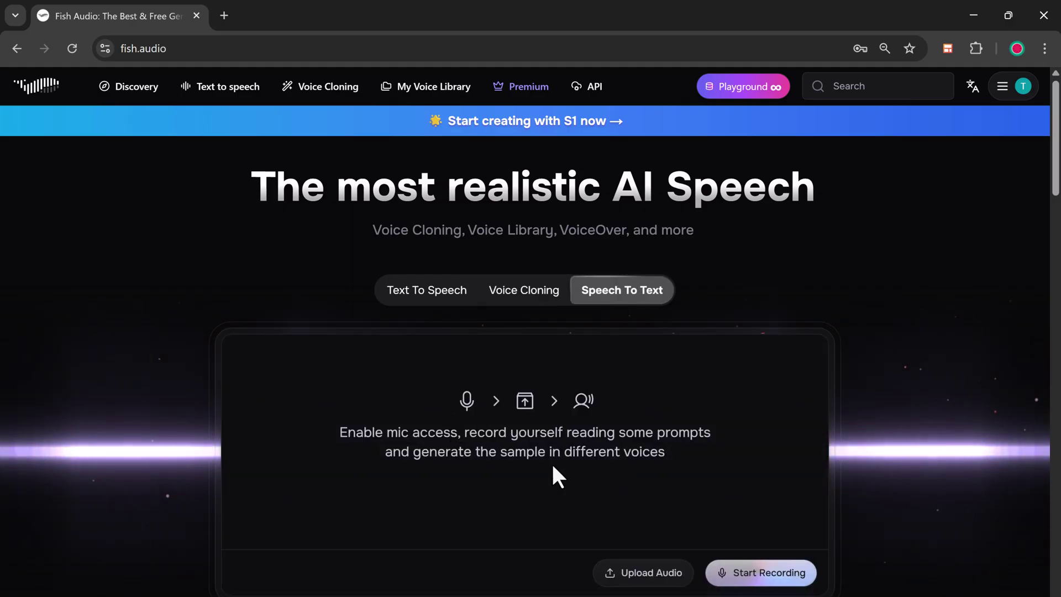
scroll(554, 467, down, 1)
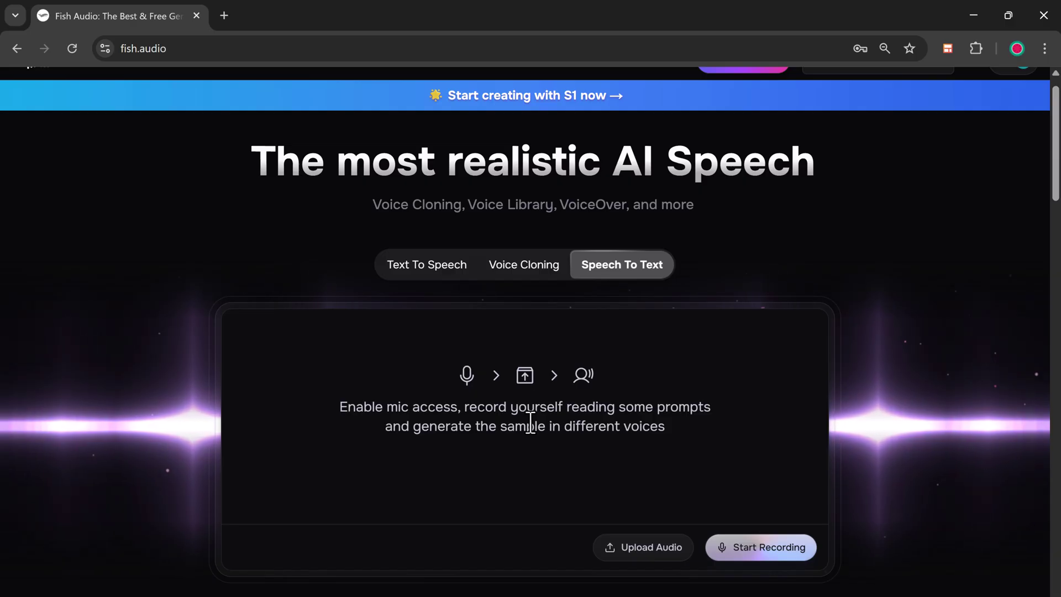
scroll(548, 475, up, 1)
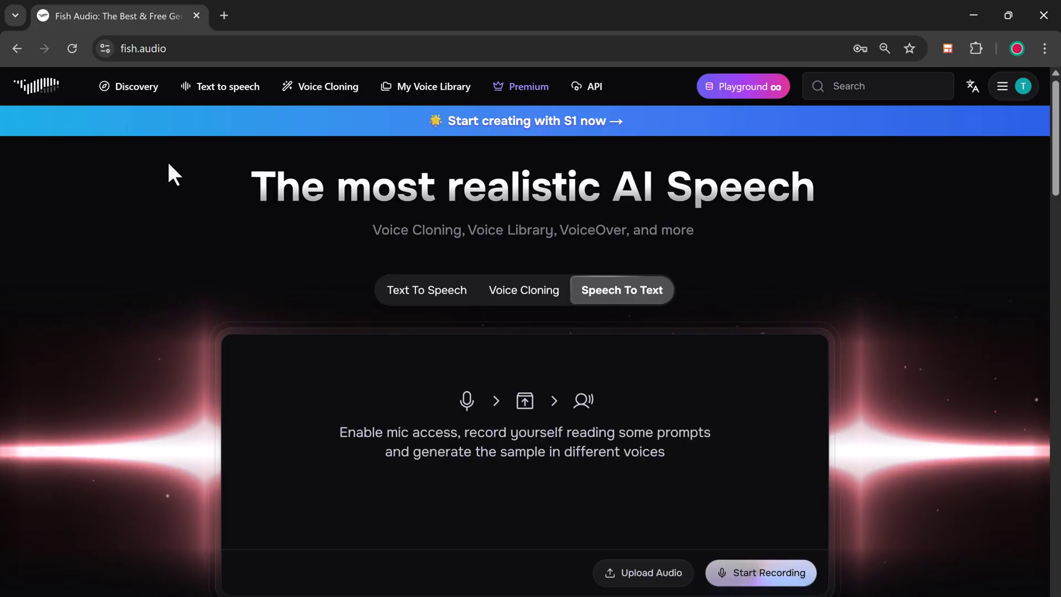
Open the Discovery list of community voices and dismiss both tips
click(141, 90)
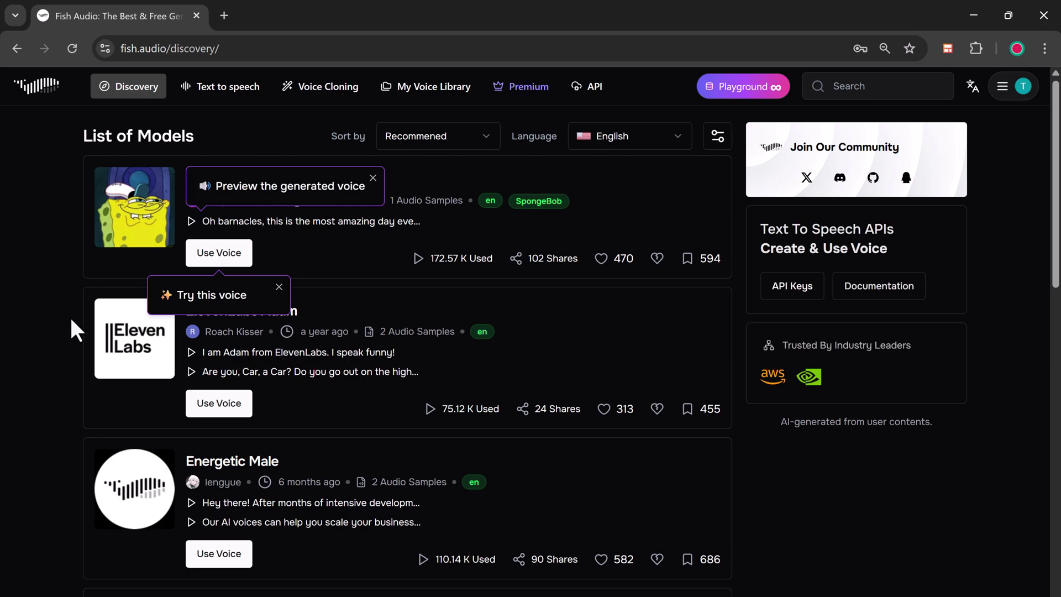
click(279, 287)
click(373, 178)
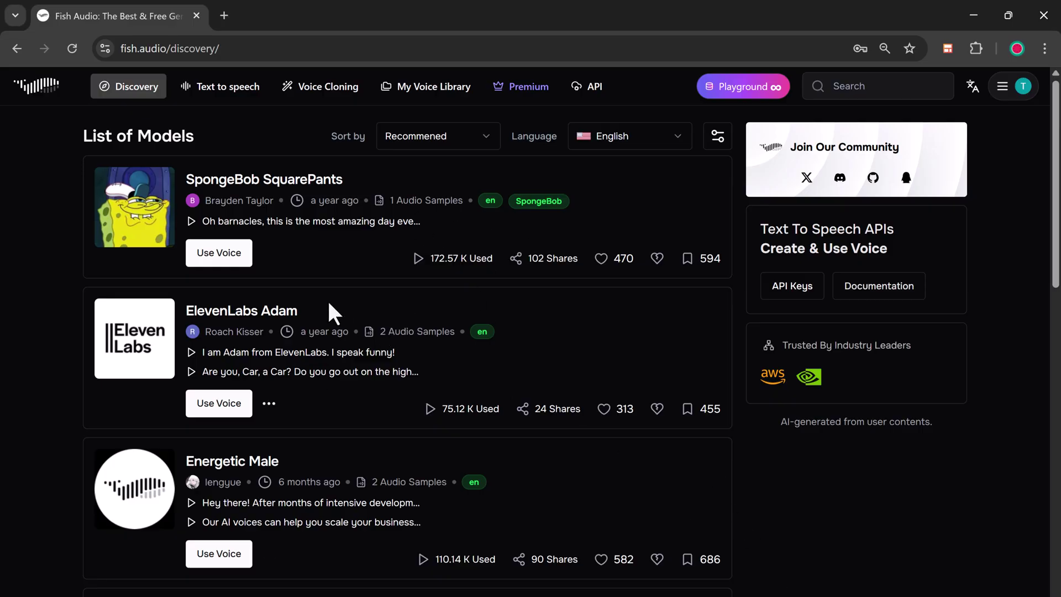
Play the Energetic Male and mrbeast samples, then use Energetic Male for text to speech
click(192, 502)
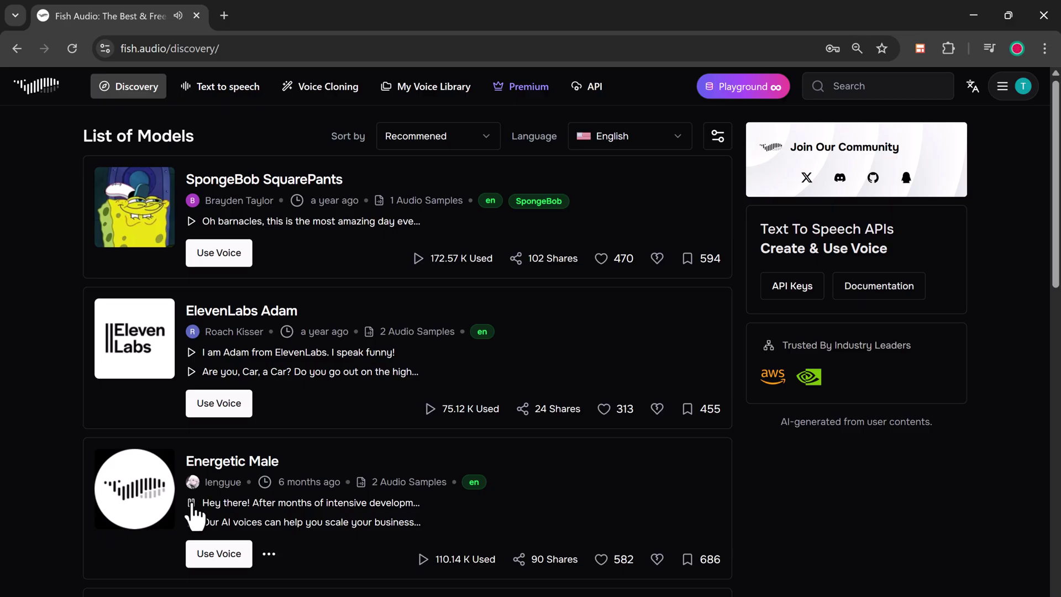
scroll(214, 467, down, 5)
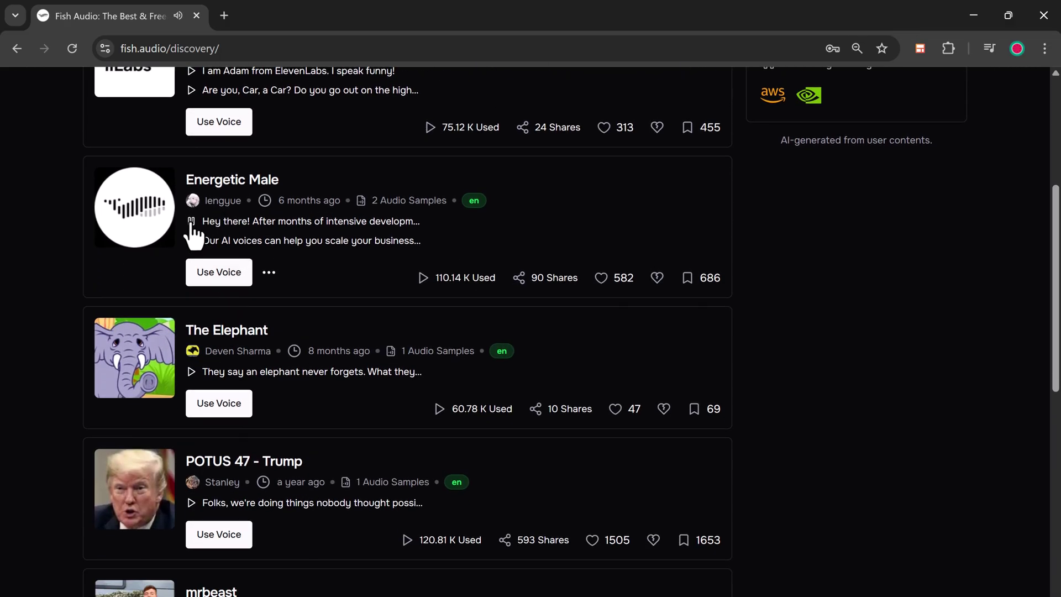
scroll(230, 260, down, 5)
click(192, 356)
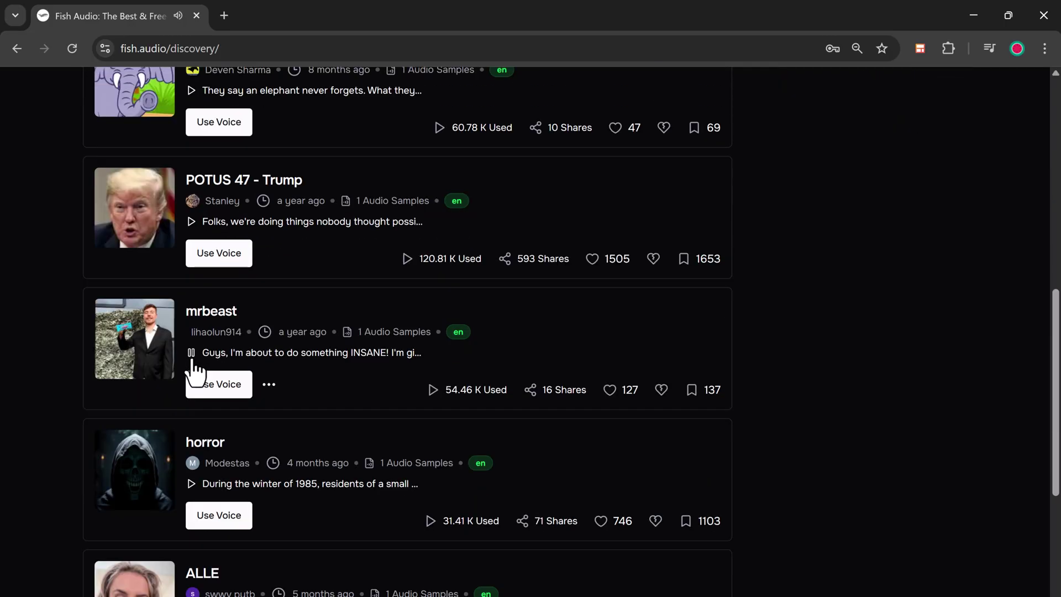
scroll(194, 367, up, 5)
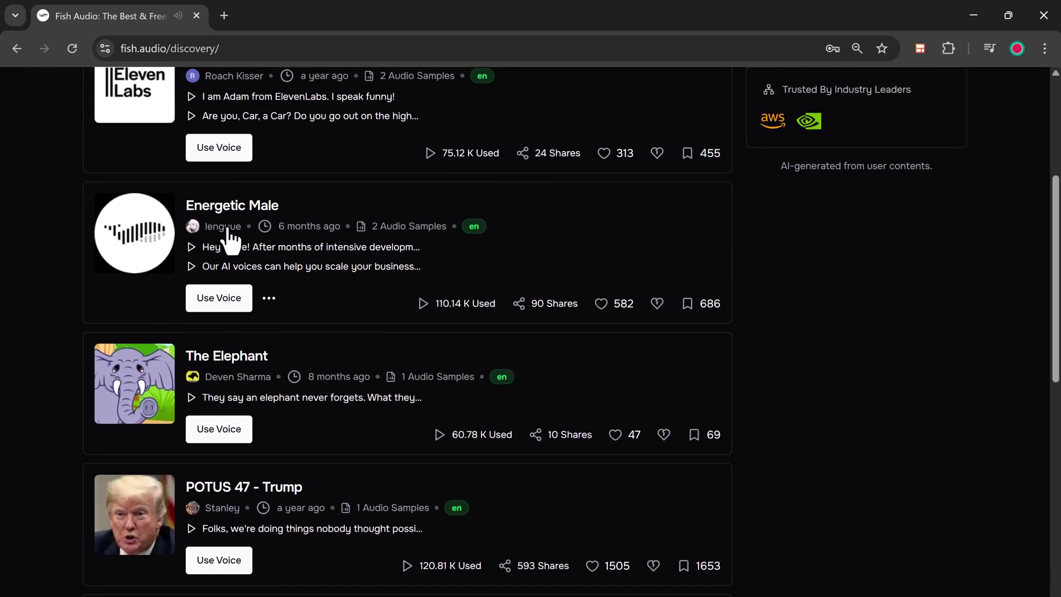
click(231, 310)
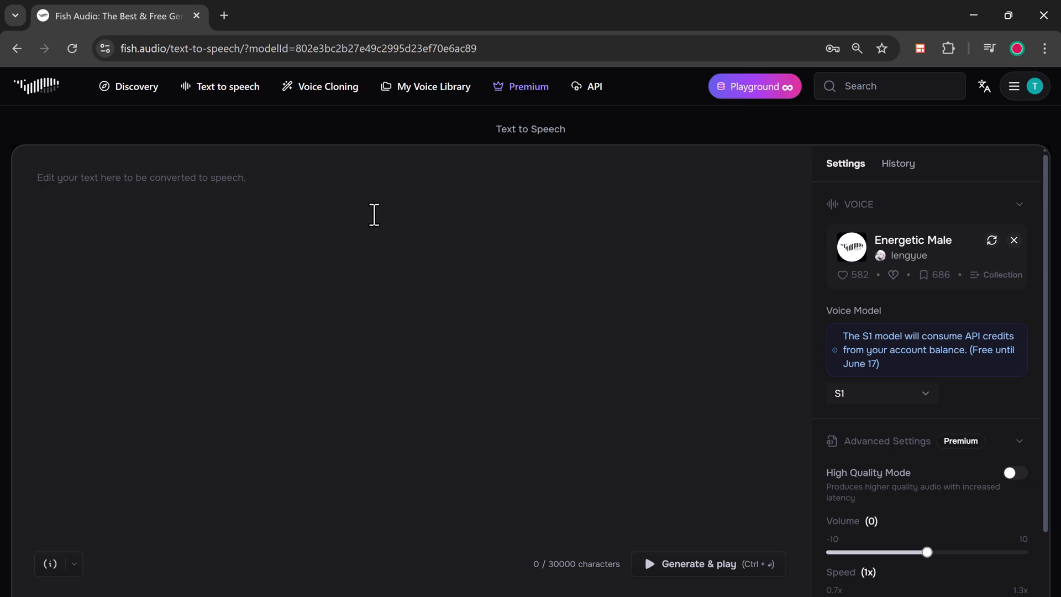
Keep S1 as the voice model, enable High Quality Mode, and bring up the expressive tag list
click(931, 389)
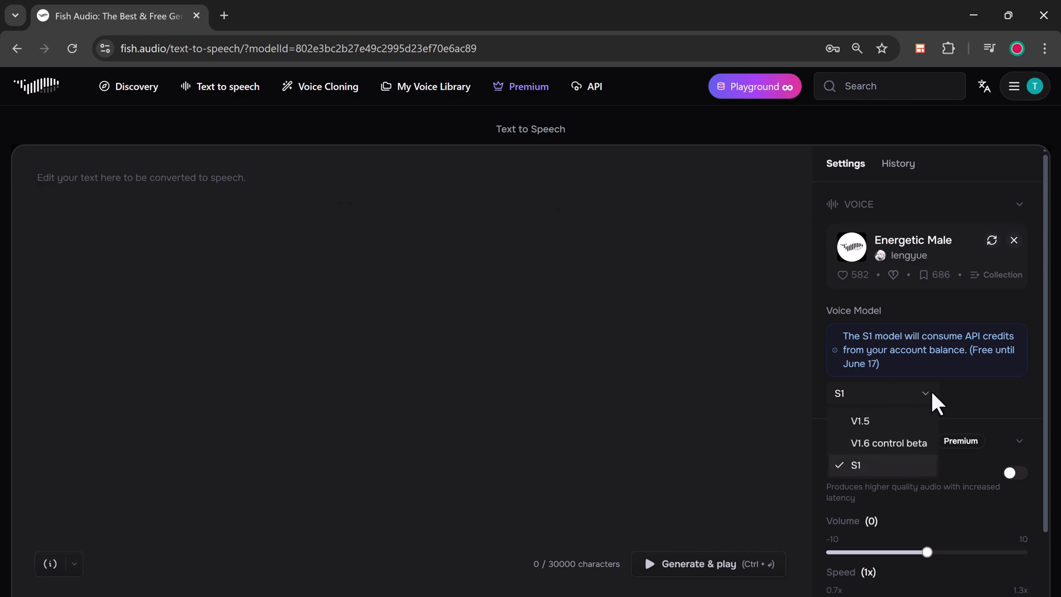
click(876, 462)
scroll(877, 448, down, 2)
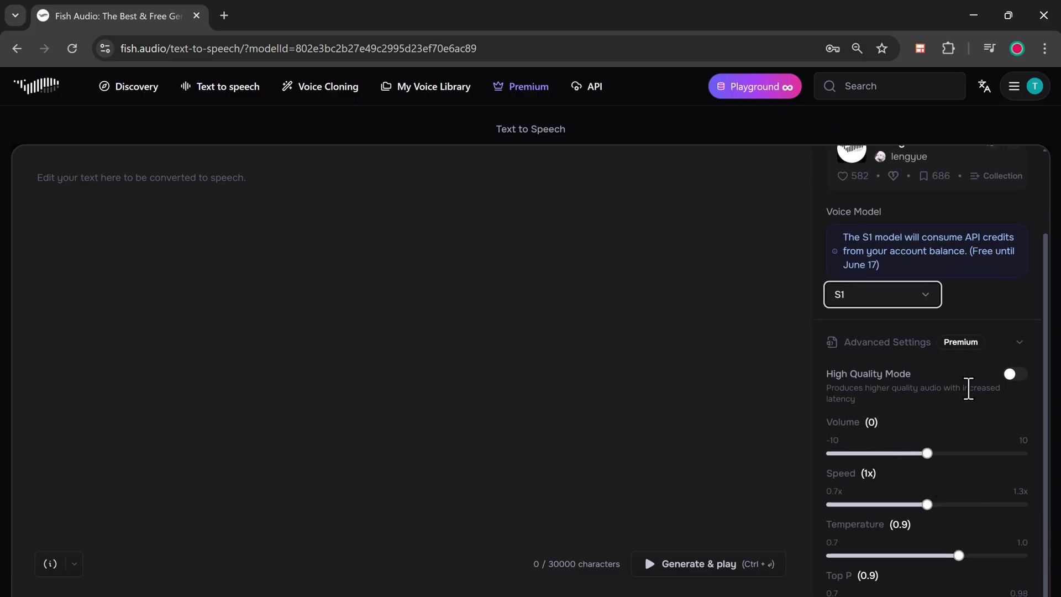
click(1017, 375)
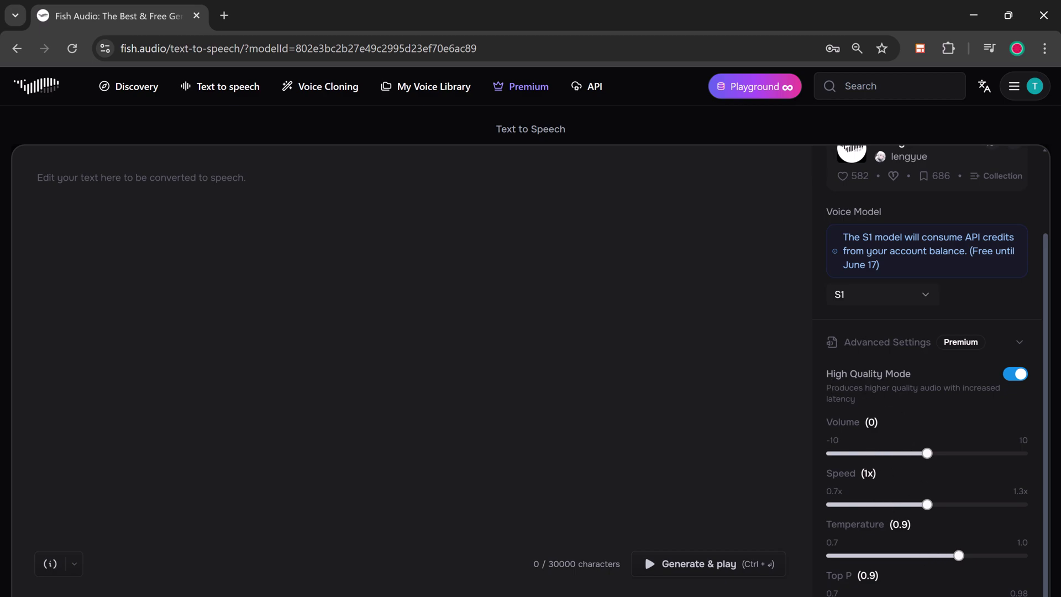
click(132, 223)
click(69, 564)
Paste the late-alarm script with (laugh) and (break) tags and generate its 12-second clip
text(You ever wake up and just know the universe is out to get you? (laugh) Yeah, today was one of those days. First thing—my alarm didn't go off. (break) Or maybe it did and I just, you know, spiritually ignored it. (laugh) Either way, I was late.)
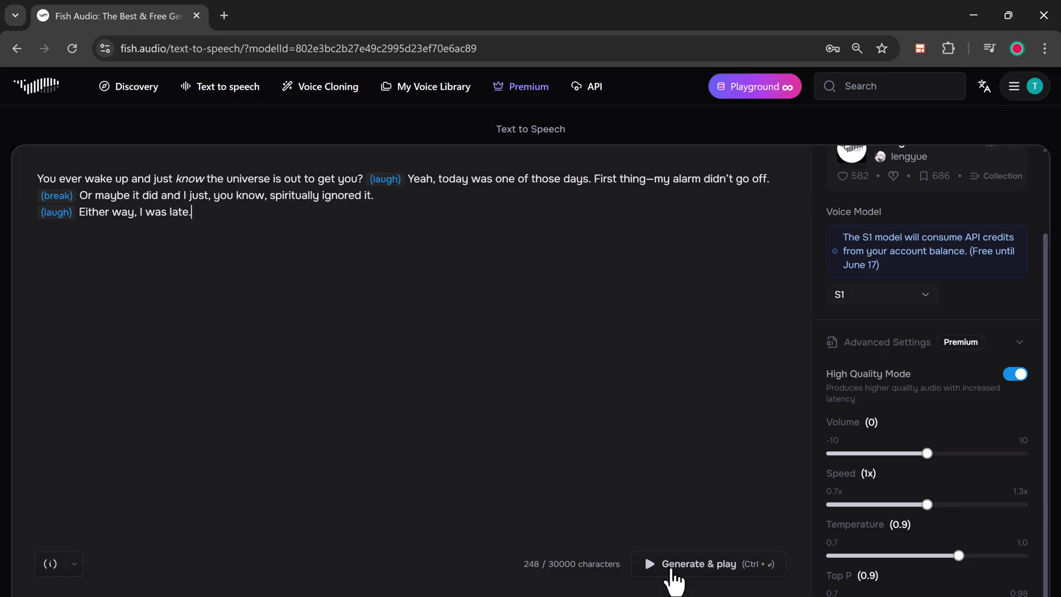
click(671, 571)
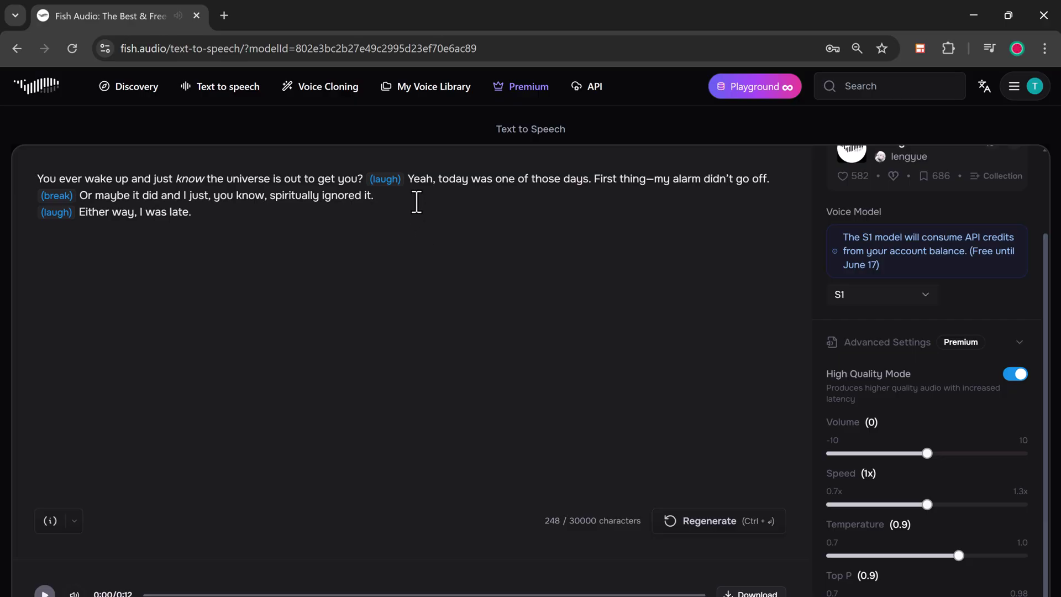
Merge the last (laugh) line into the second sentence, regenerate the speech, and go to studio home
click(417, 202)
key(Delete)
key(BackSpace)
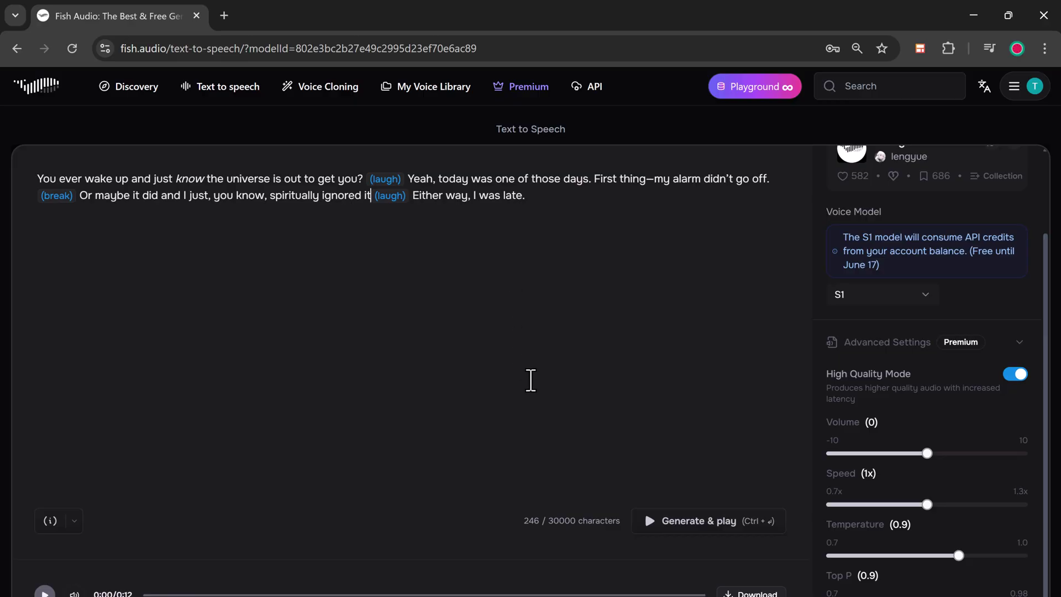
click(650, 519)
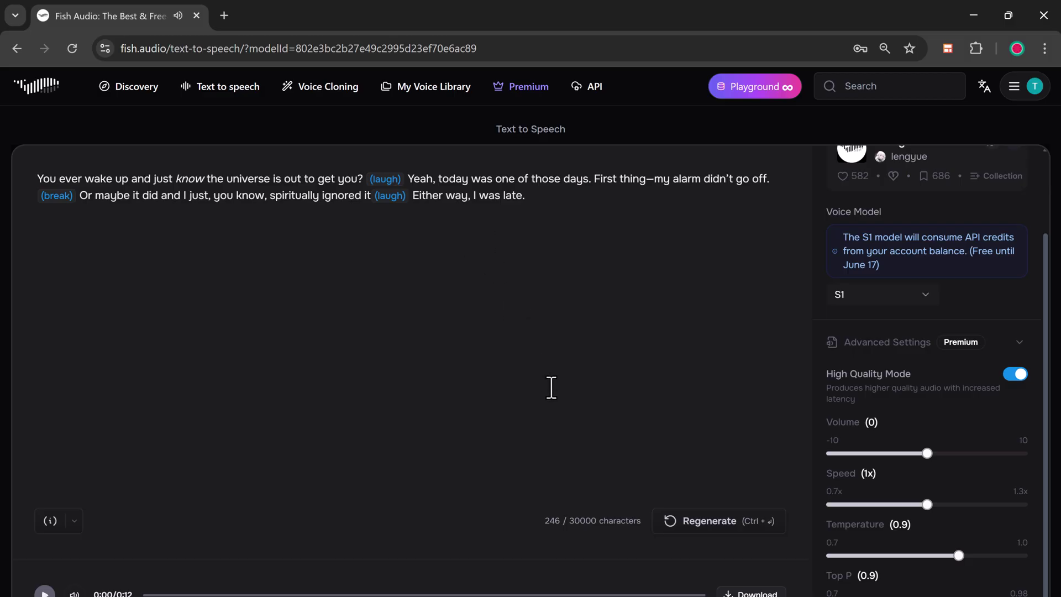
click(212, 95)
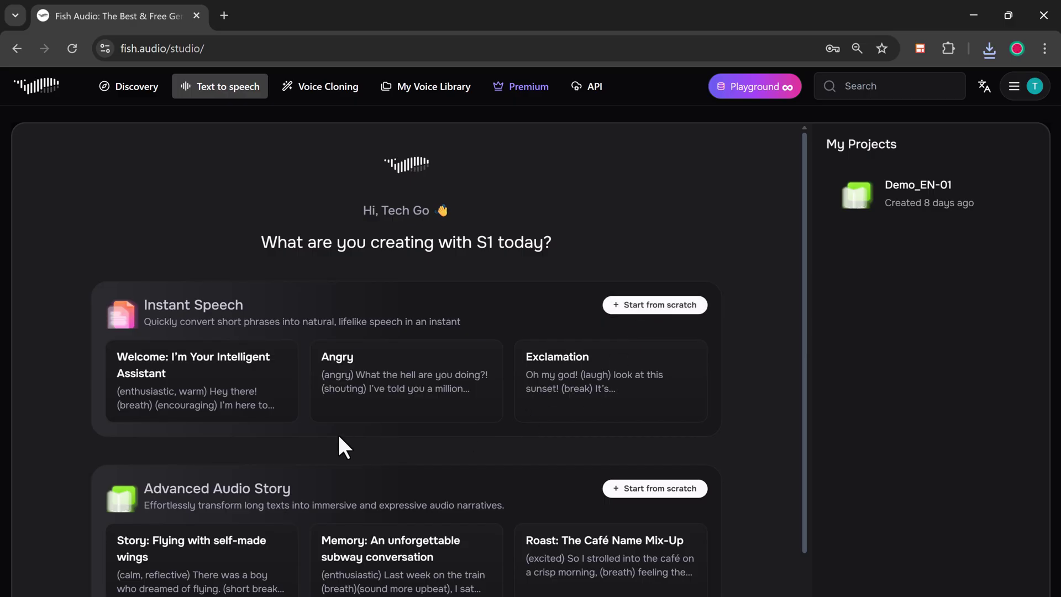
scroll(338, 434, down, 1)
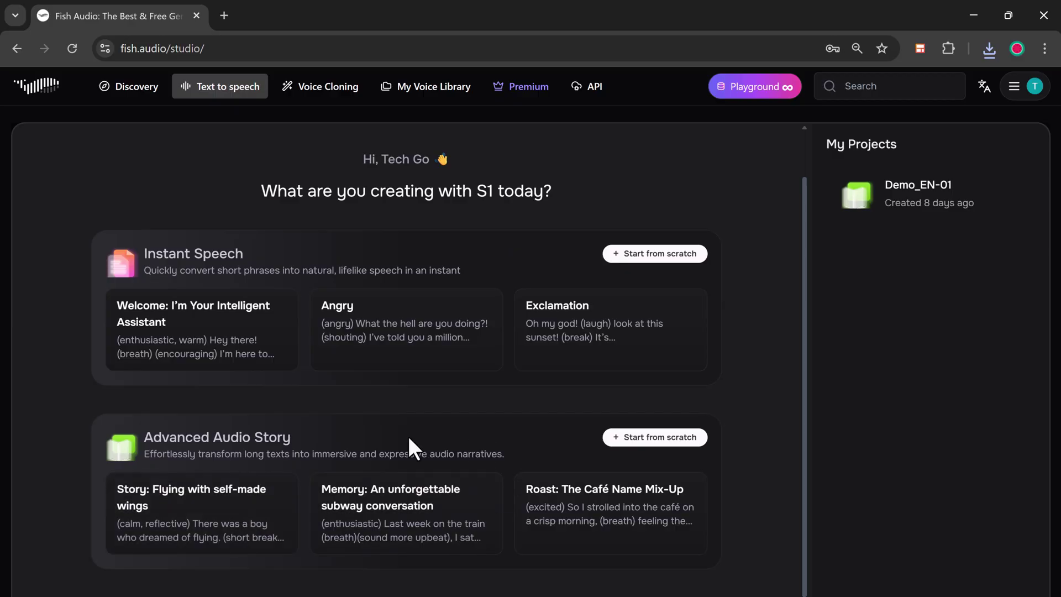
scroll(409, 437, up, 1)
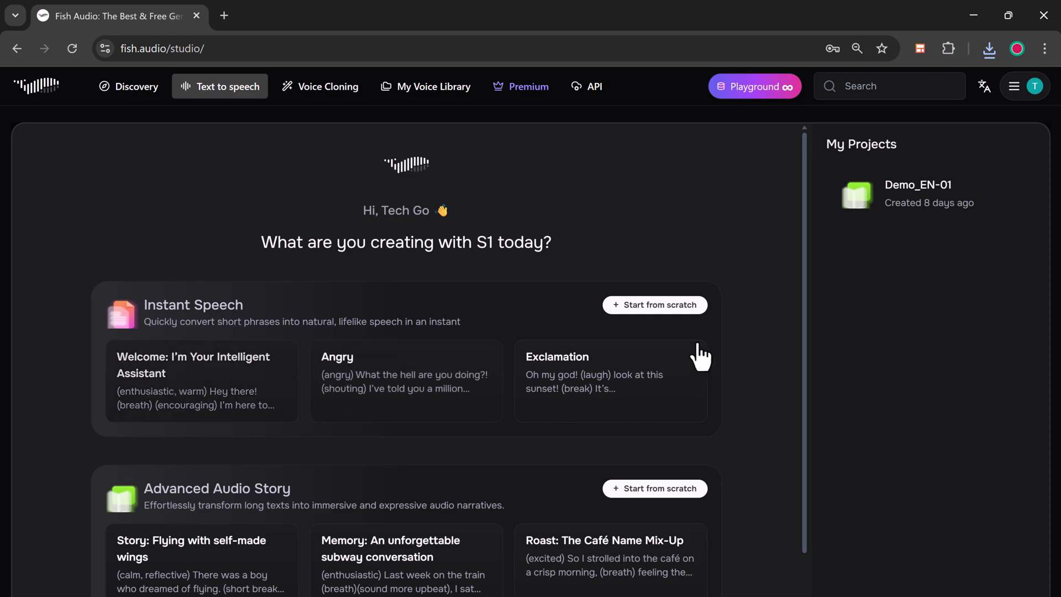
Start a script from scratch with 'Oh my god!' plus three (laugh) tags and generate it
click(685, 311)
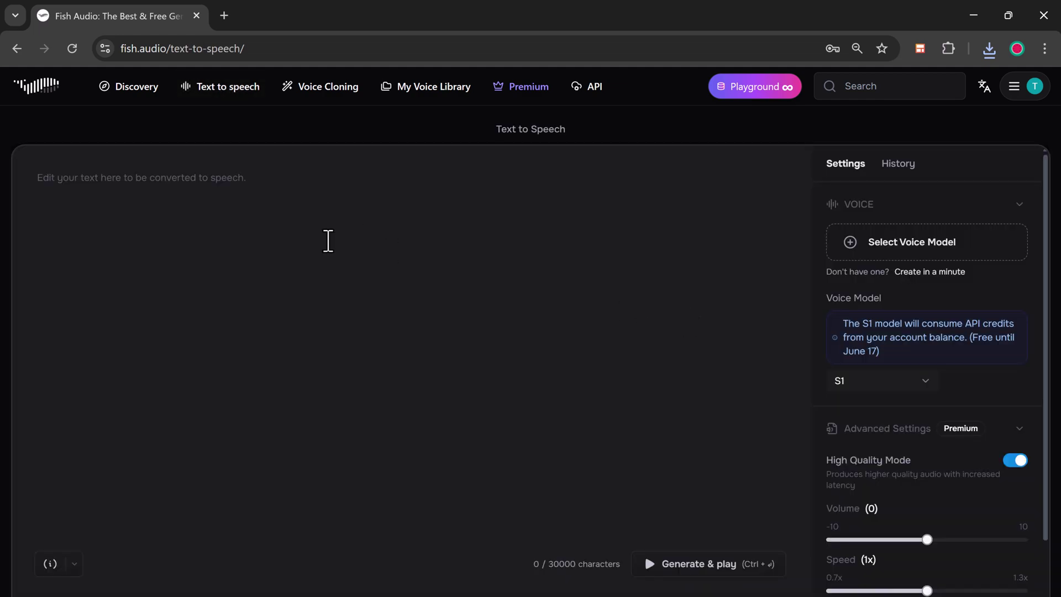
click(76, 564)
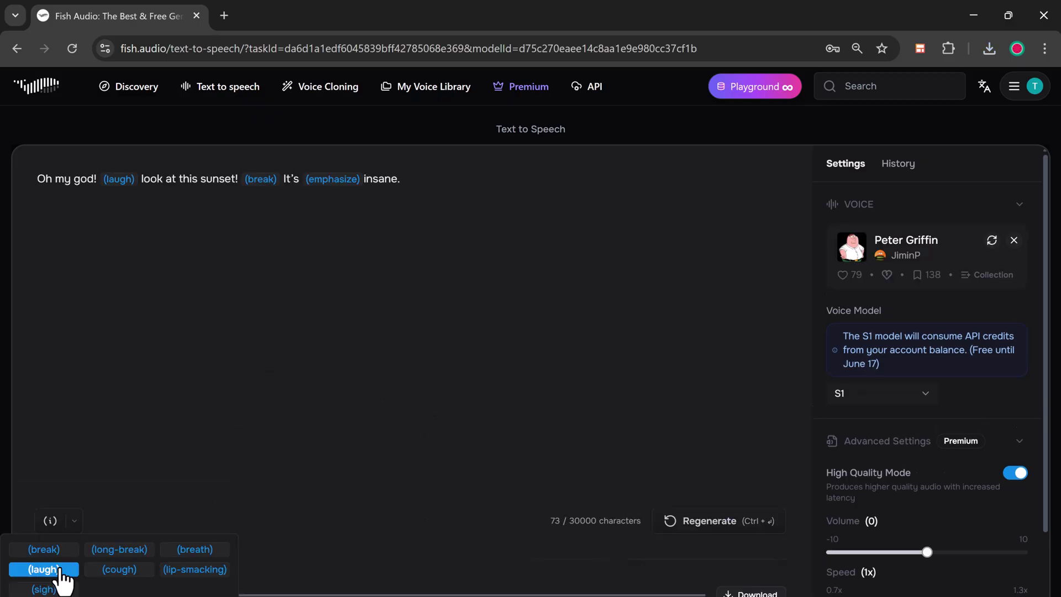
click(43, 571)
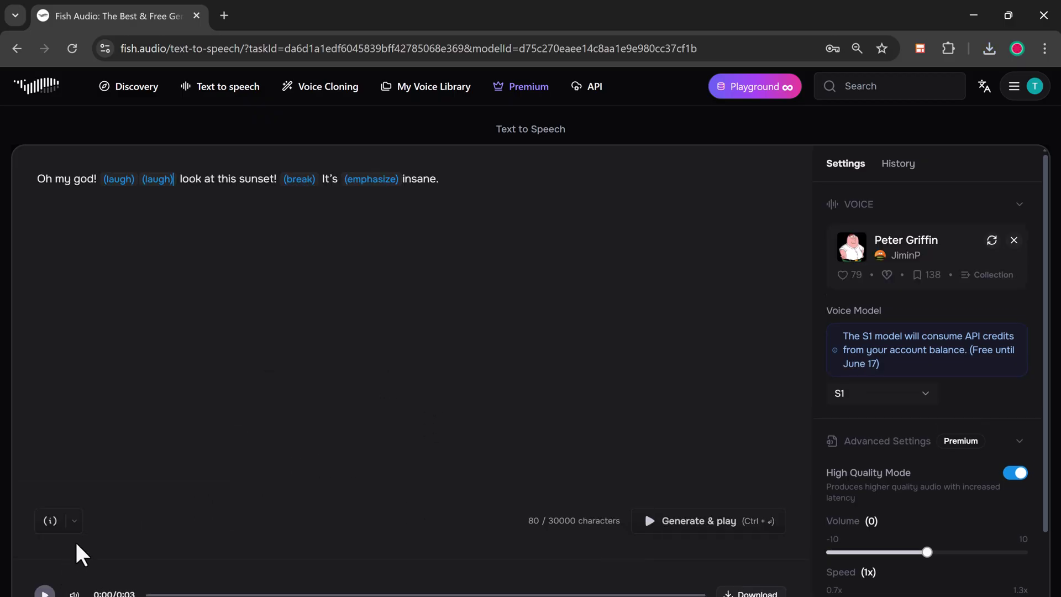
click(76, 525)
click(67, 573)
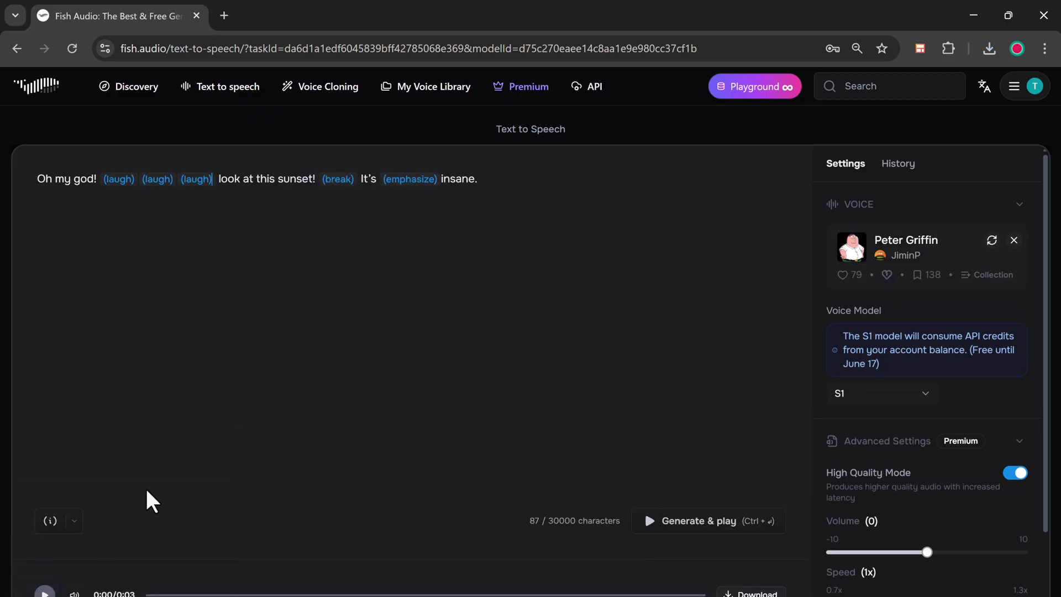
click(678, 520)
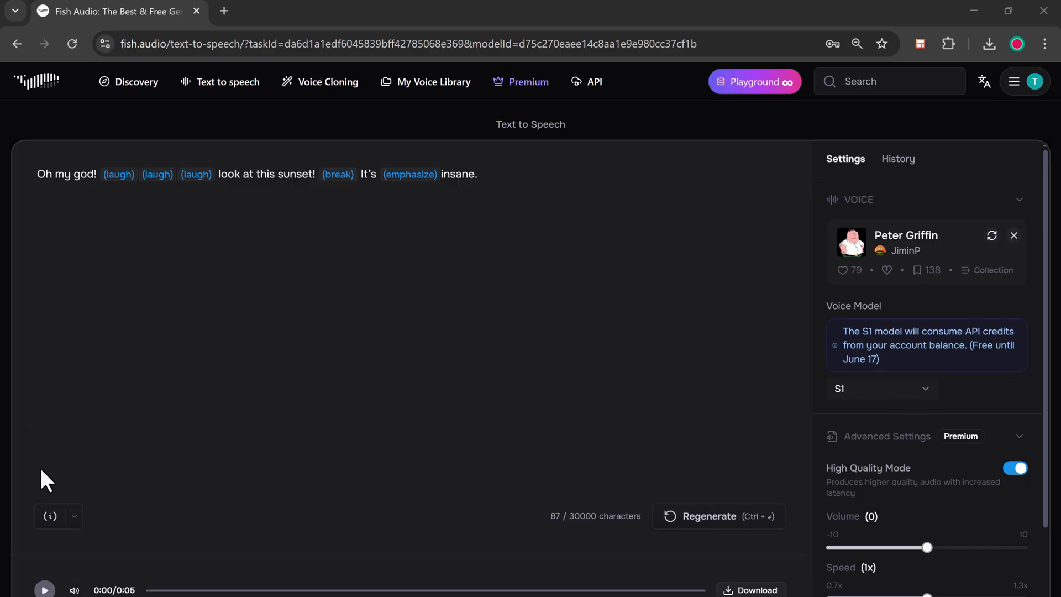
click(514, 171)
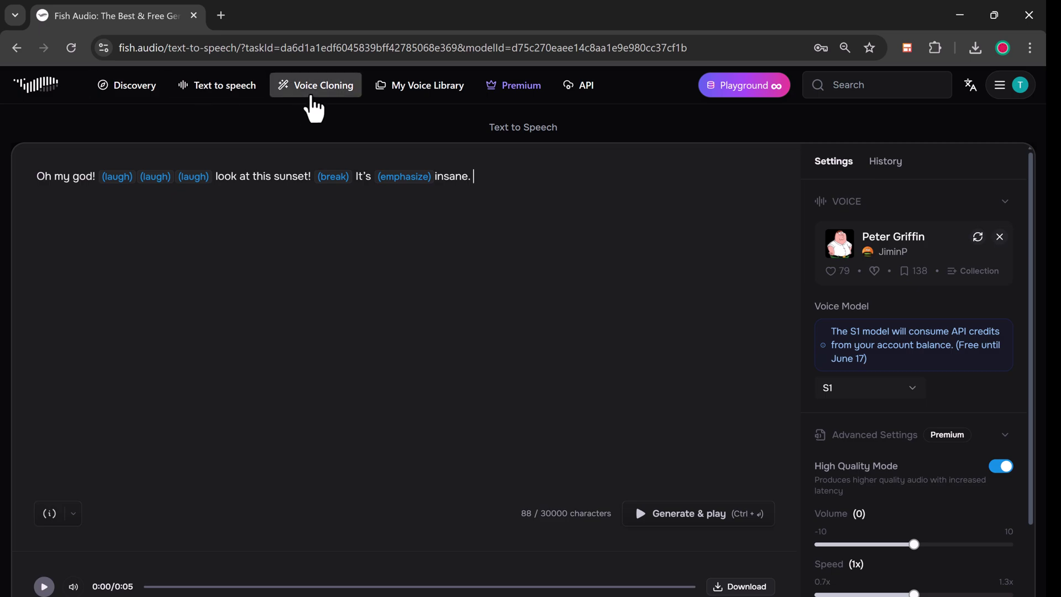
Browse the Build New Voice cloning form, then return to the Fish Audio home page
click(337, 88)
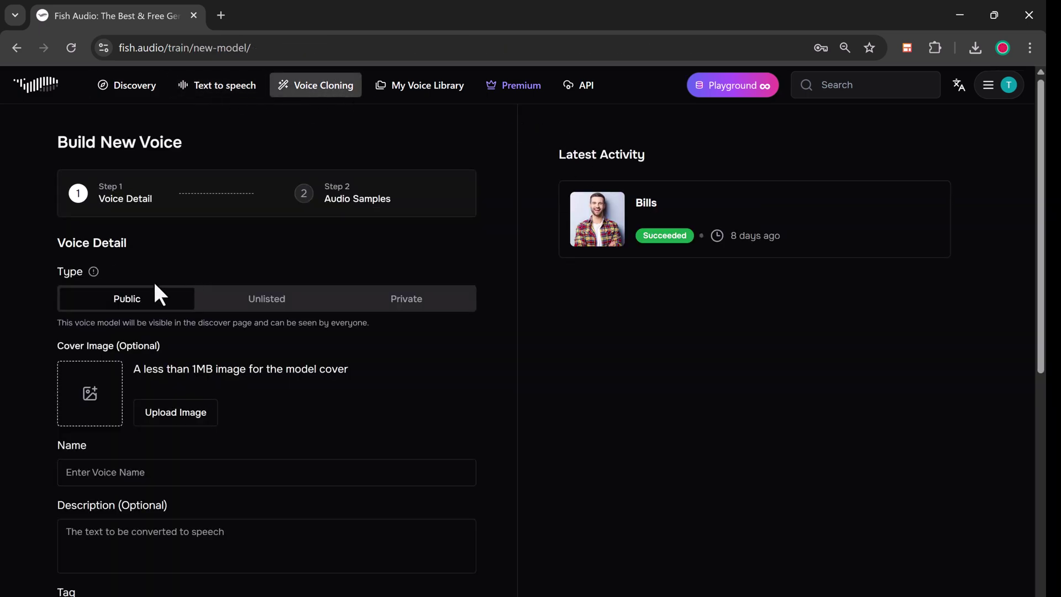
scroll(324, 209, down, 3)
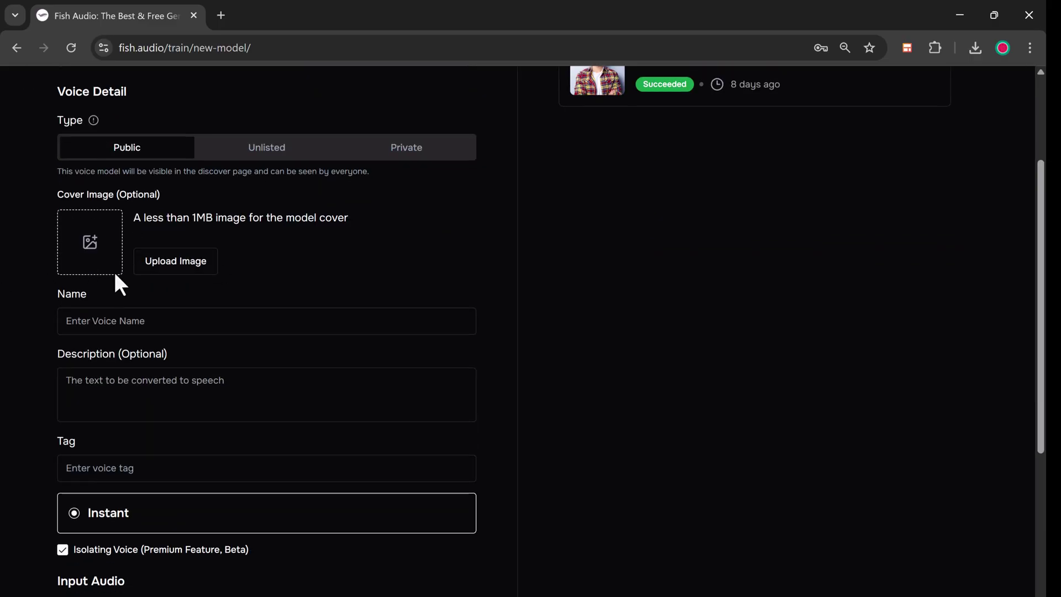
scroll(166, 337, down, 5)
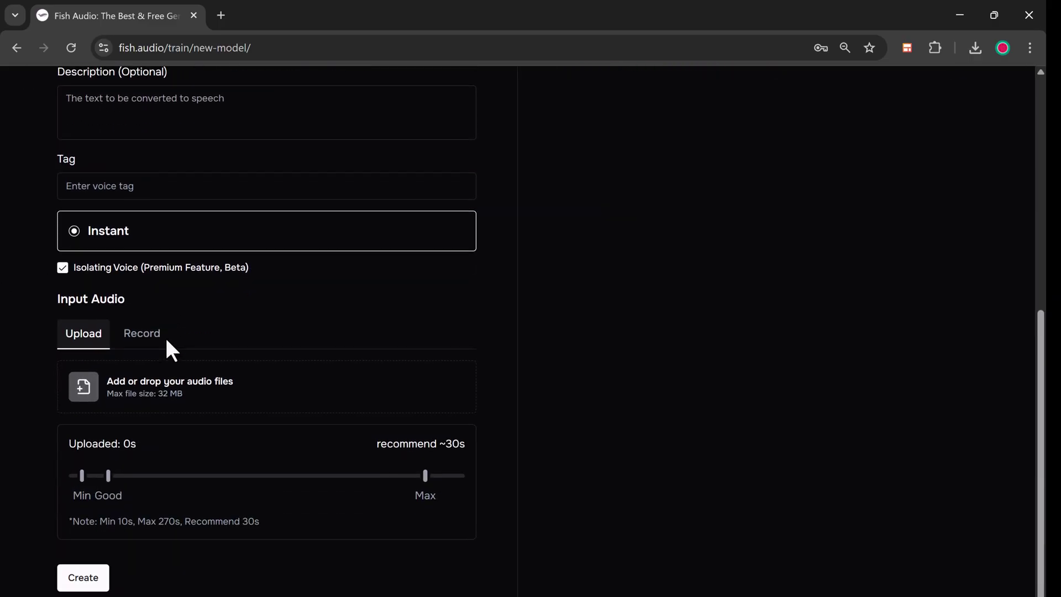
scroll(171, 350, up, 8)
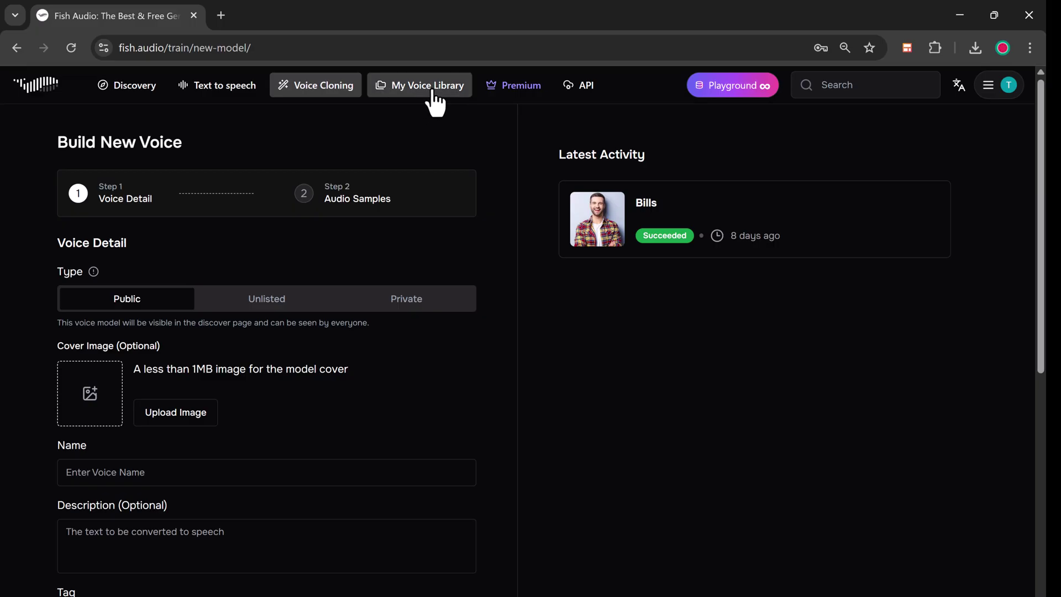
click(29, 92)
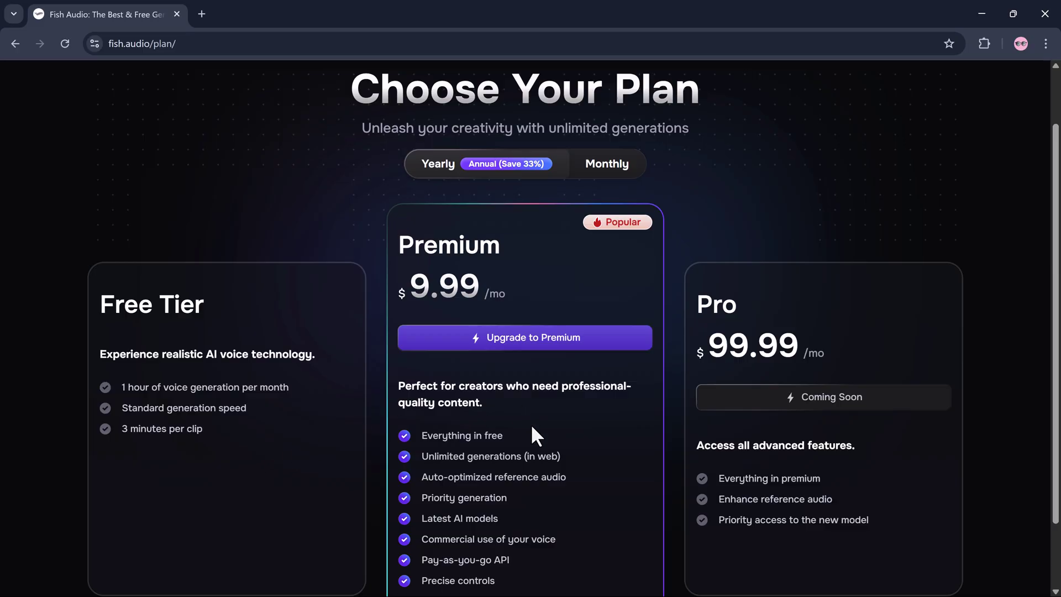
scroll(533, 420, down, 2)
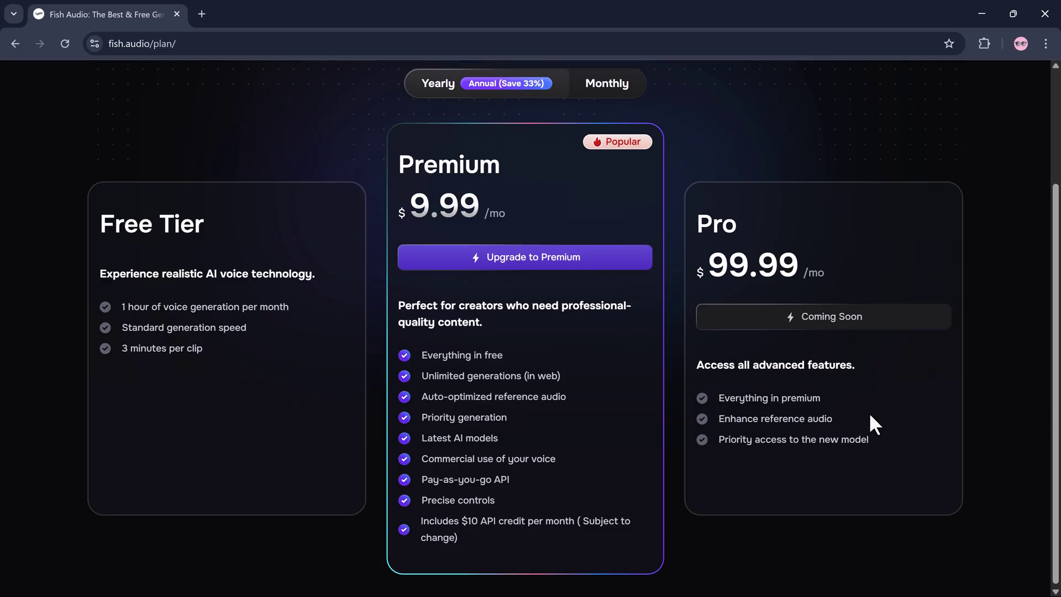
scroll(870, 413, up, 3)
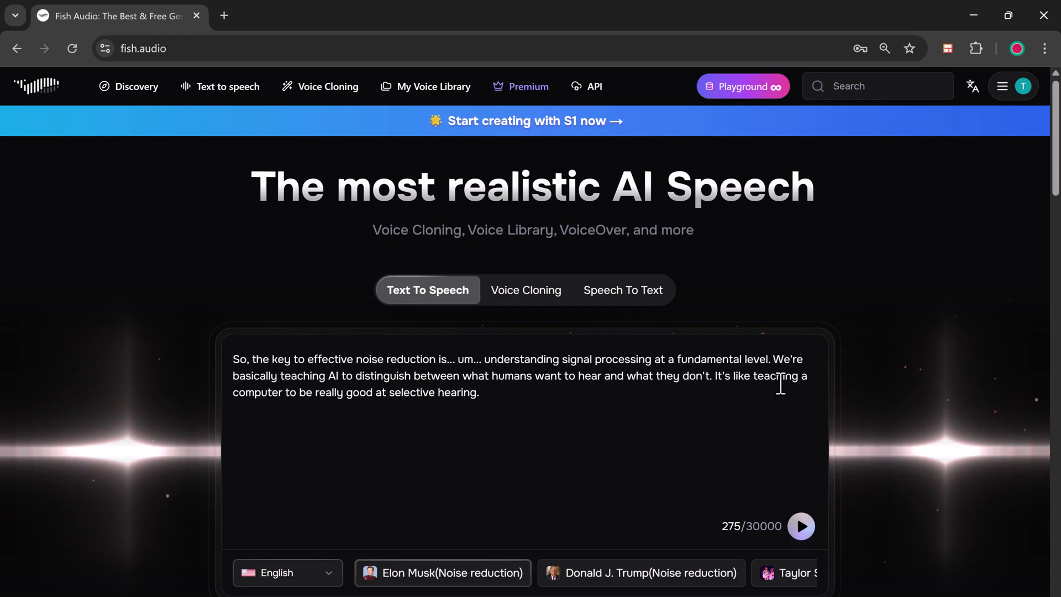
Scroll the homepage down through partners, voices, testimonials and Powerful Solutions, then back up
scroll(797, 252, down, 6)
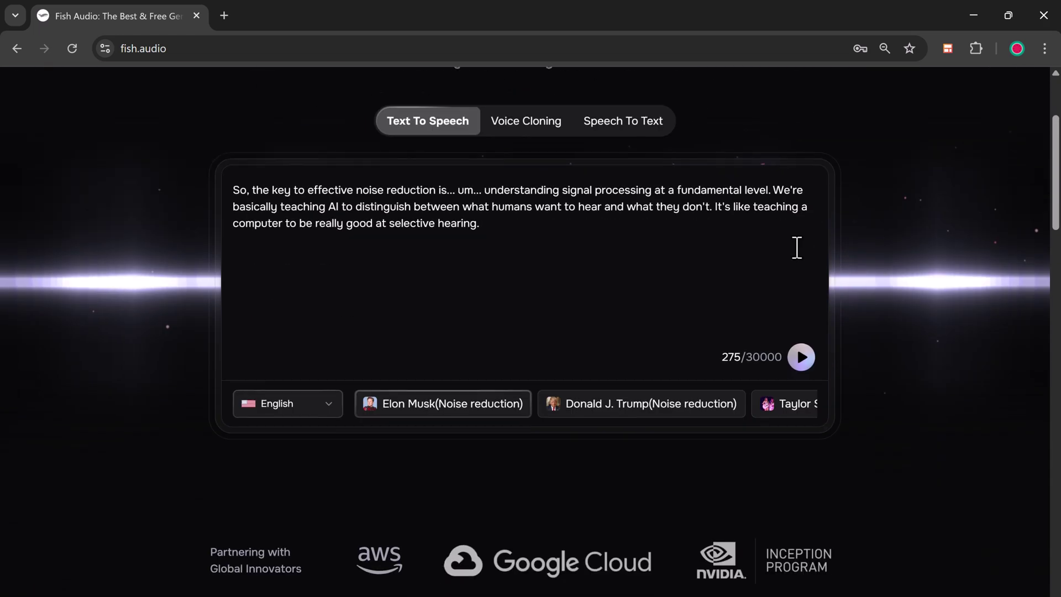
scroll(798, 254, down, 8)
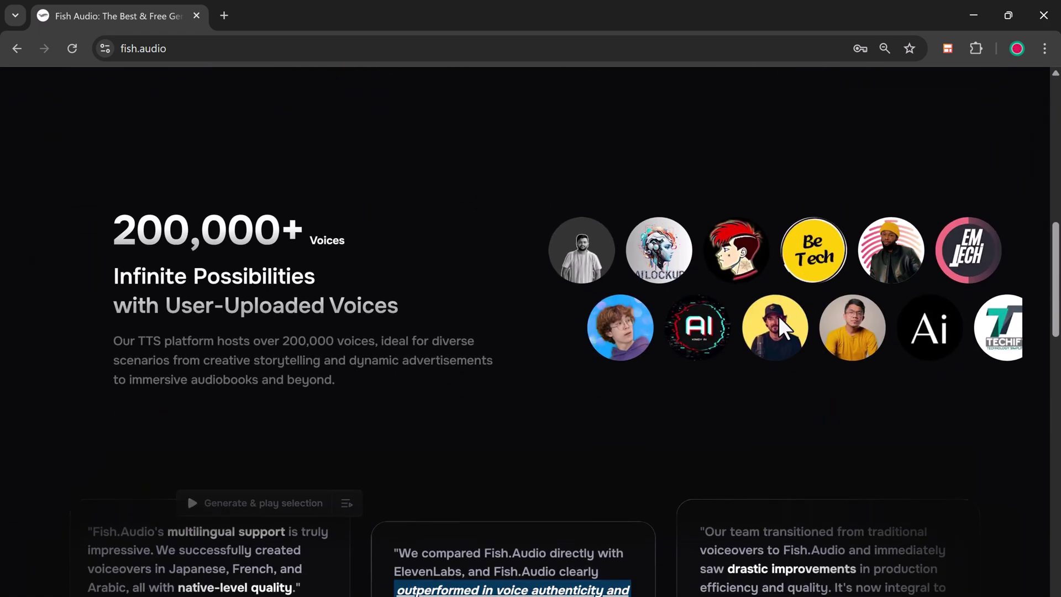
scroll(662, 330, down, 8)
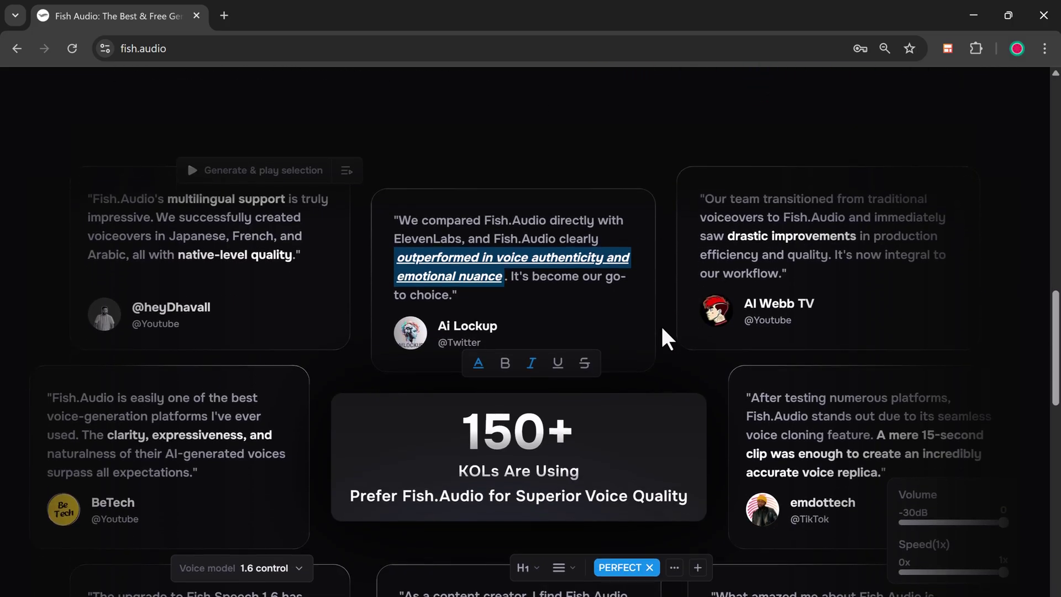
scroll(662, 328, down, 10)
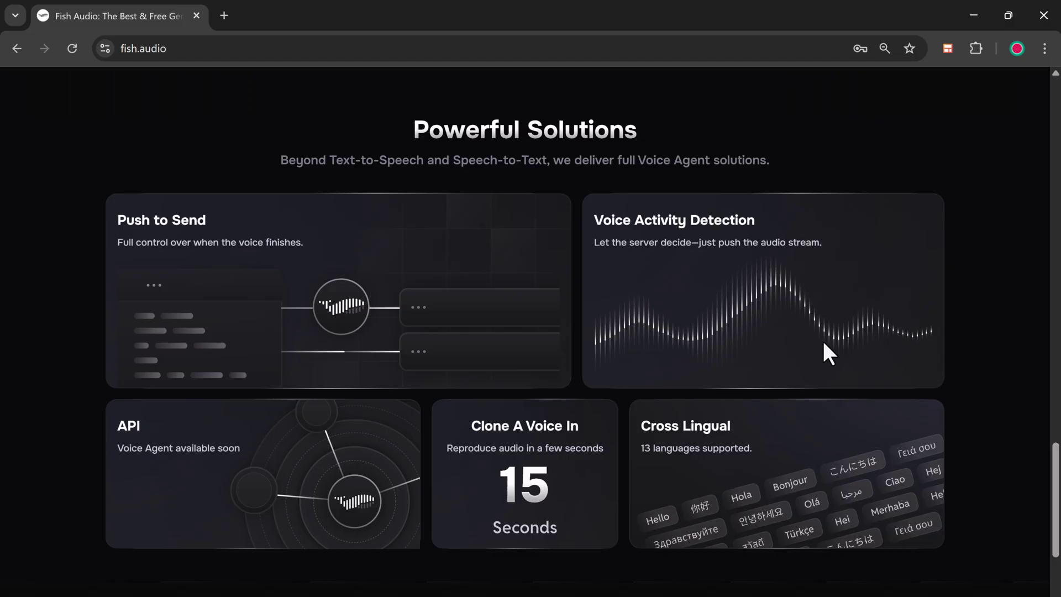
scroll(824, 350, down, 5)
scroll(824, 350, up, 20)
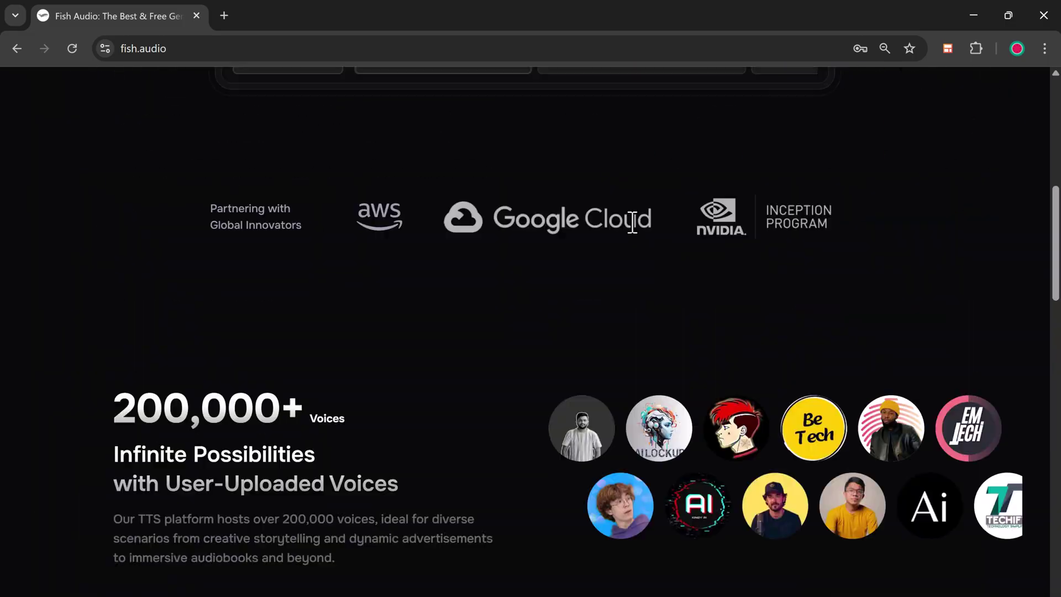
scroll(631, 221, up, 10)
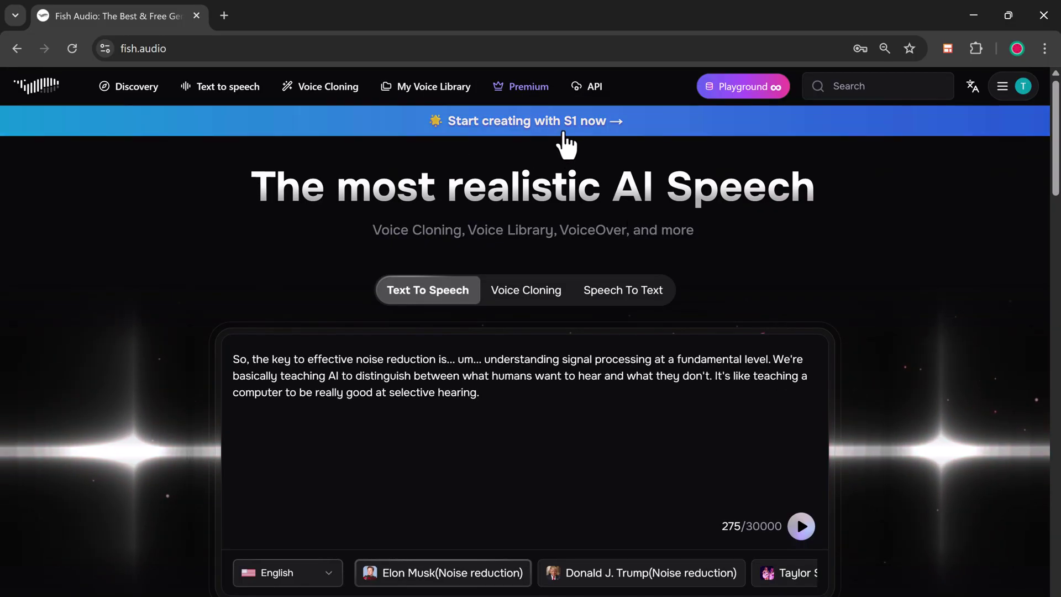